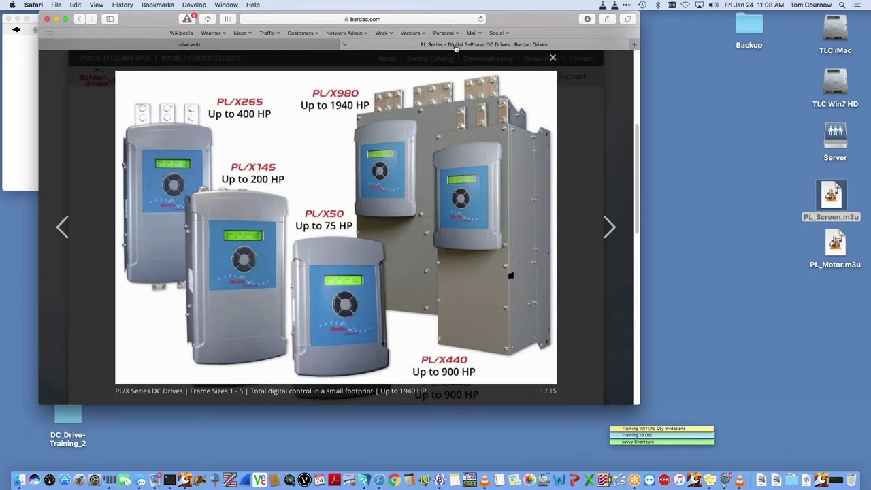
# Step: Expand the key features of speedy Embedded Automation on the drive.web home page and open its full product page
pyautogui.click(298, 45)
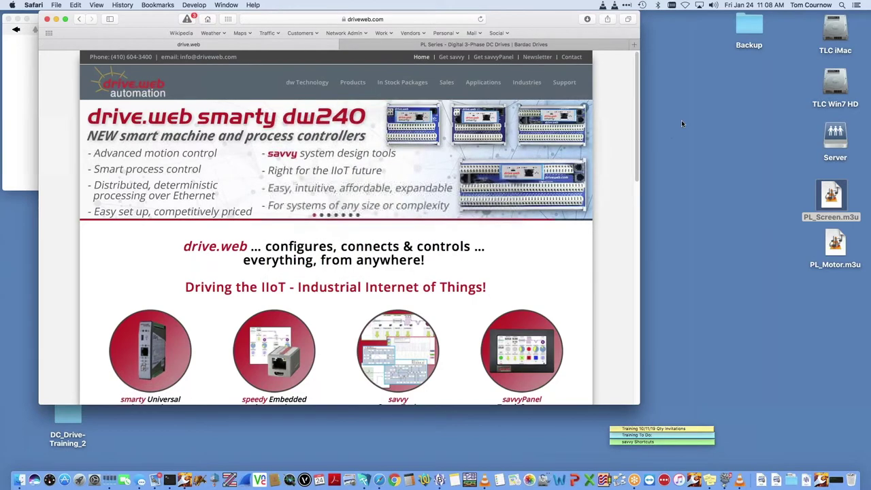
pyautogui.click(680, 141)
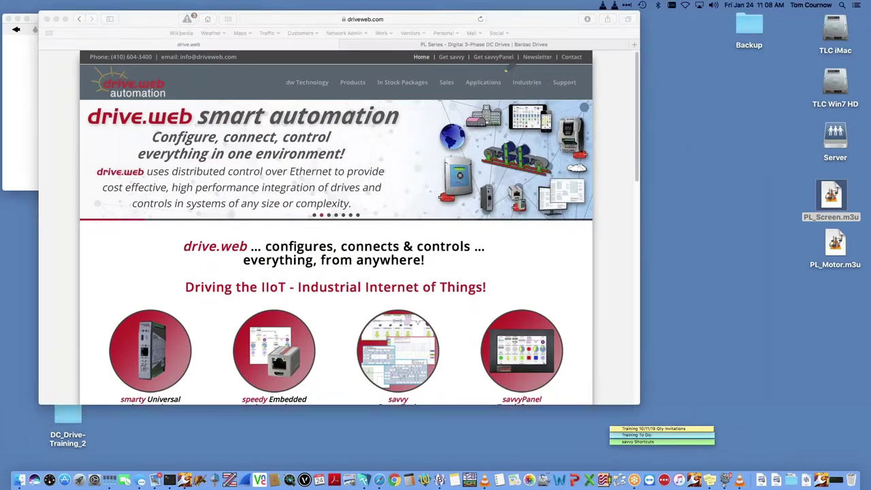
pyautogui.moveTo(484, 44)
pyautogui.mouseDown()
pyautogui.moveTo(436, 38)
pyautogui.moveTo(409, 65)
pyautogui.moveTo(473, 75)
pyautogui.moveTo(478, 45)
pyautogui.mouseUp()
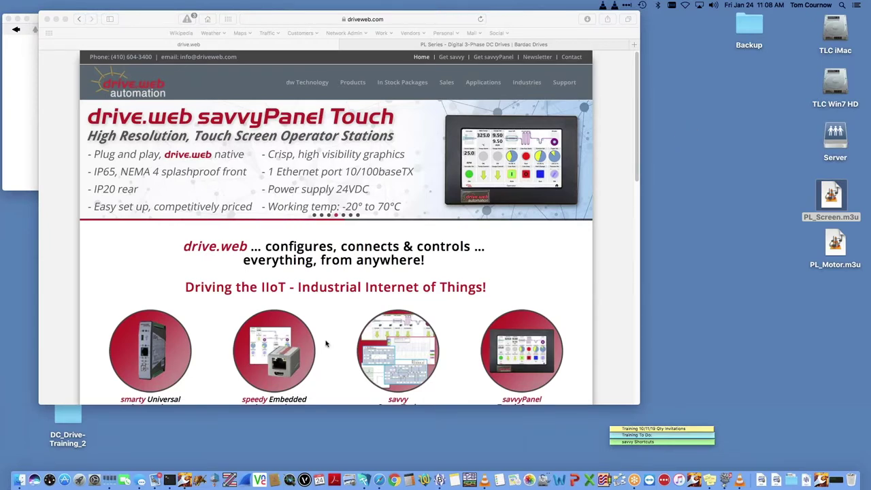
pyautogui.scroll(-2, 318, 342)
pyautogui.click(283, 311)
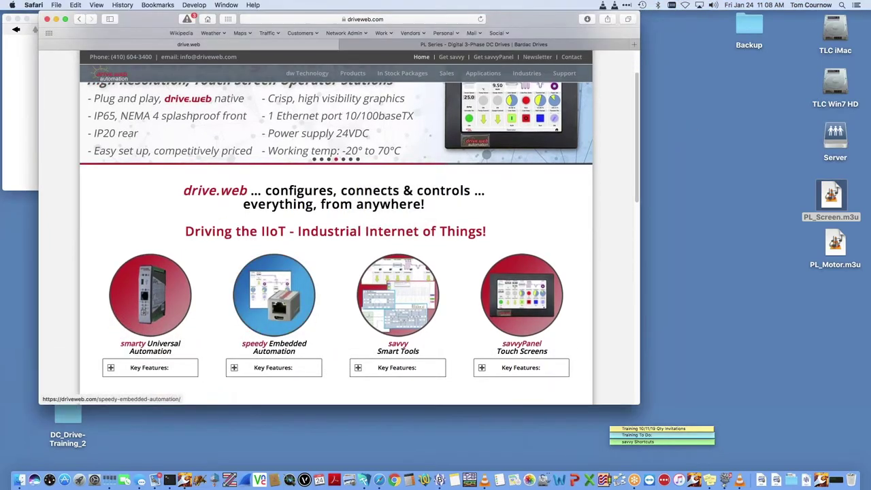
pyautogui.click(276, 368)
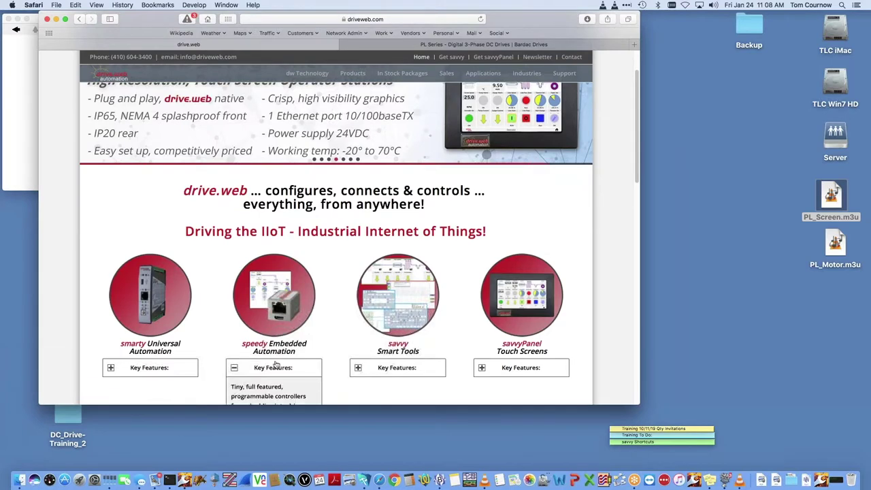
pyautogui.scroll(-5, 280, 319)
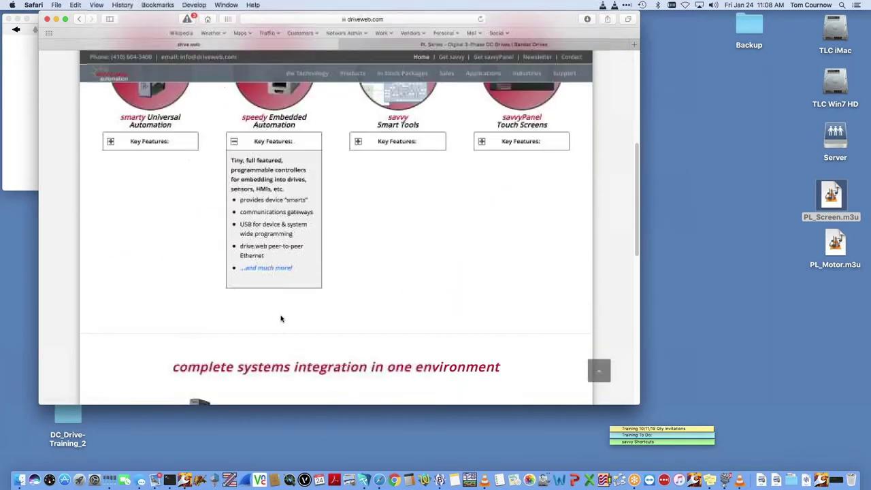
pyautogui.click(276, 270)
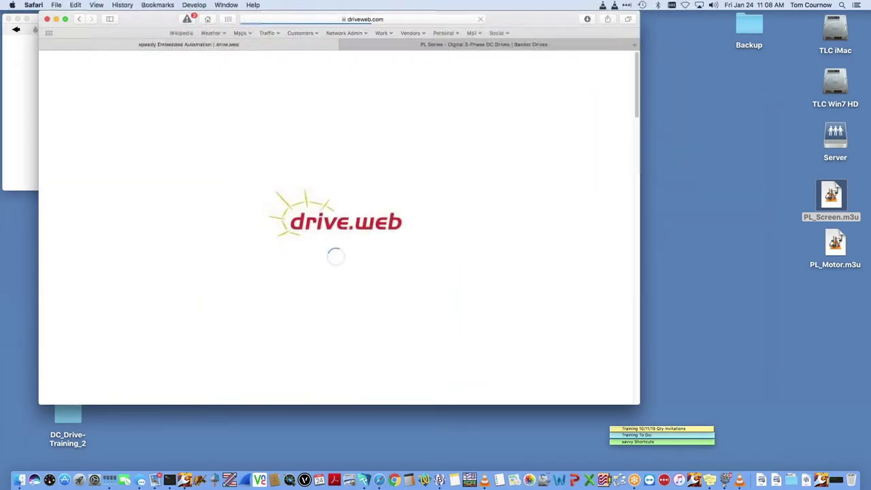
# Step: Enlarge the picture of the dw221 embedded speedy controller for PL/X Series drives, examine the board, and close it
pyautogui.scroll(-10, 224, 268)
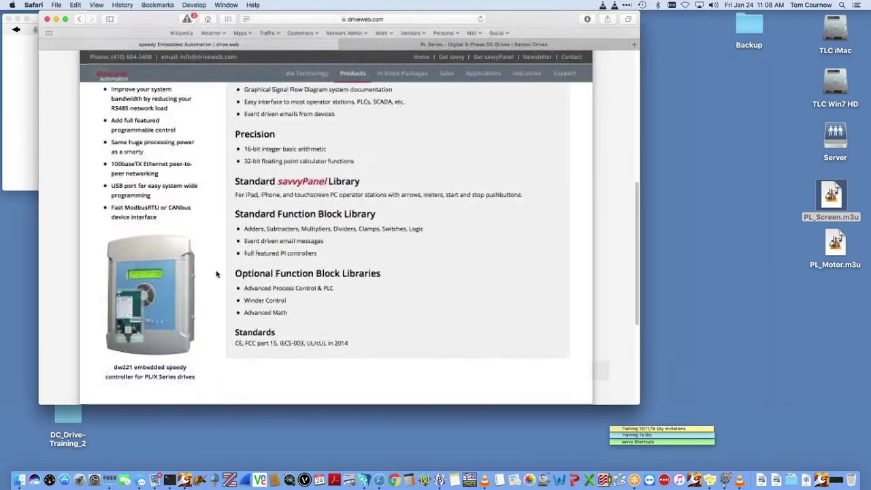
pyautogui.click(145, 211)
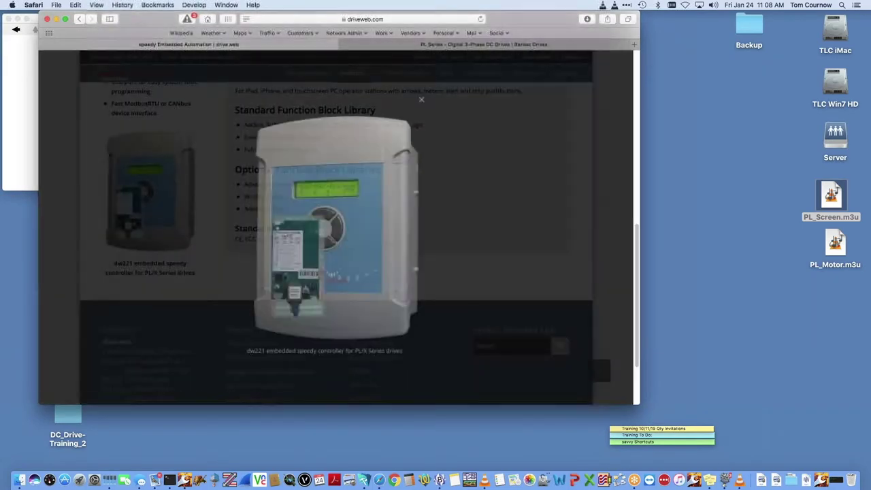
pyautogui.scroll(1, 306, 257)
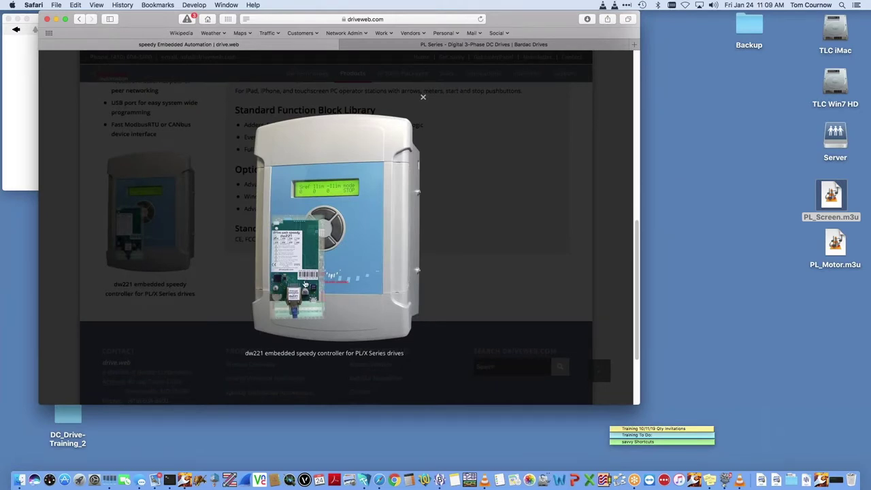
pyautogui.scroll(-1, 308, 296)
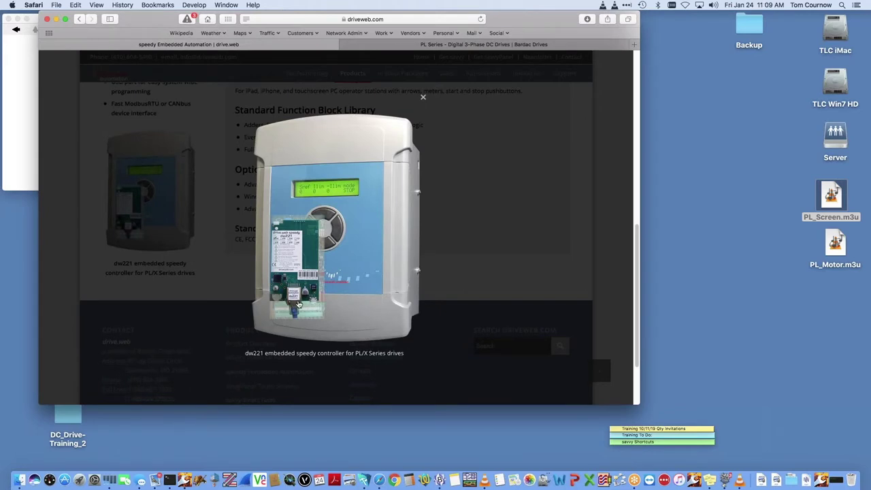
pyautogui.scroll(1, 295, 303)
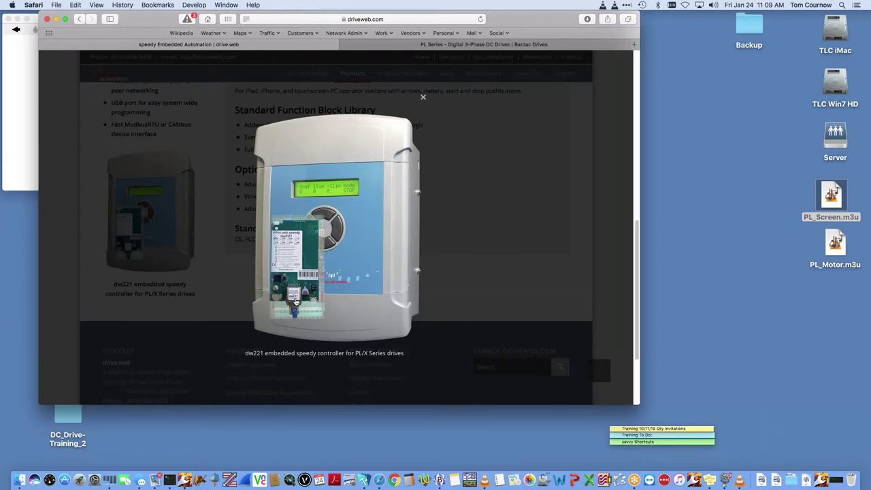
pyautogui.scroll(-1, 295, 300)
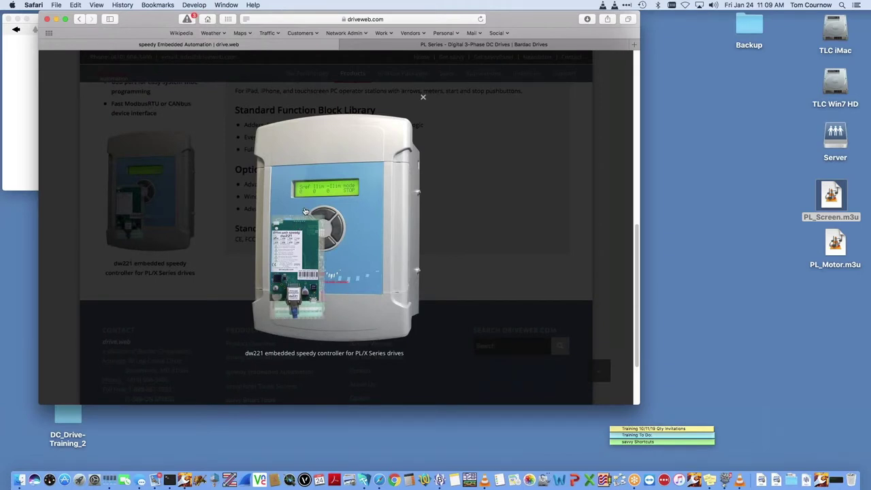
pyautogui.scroll(1, 316, 226)
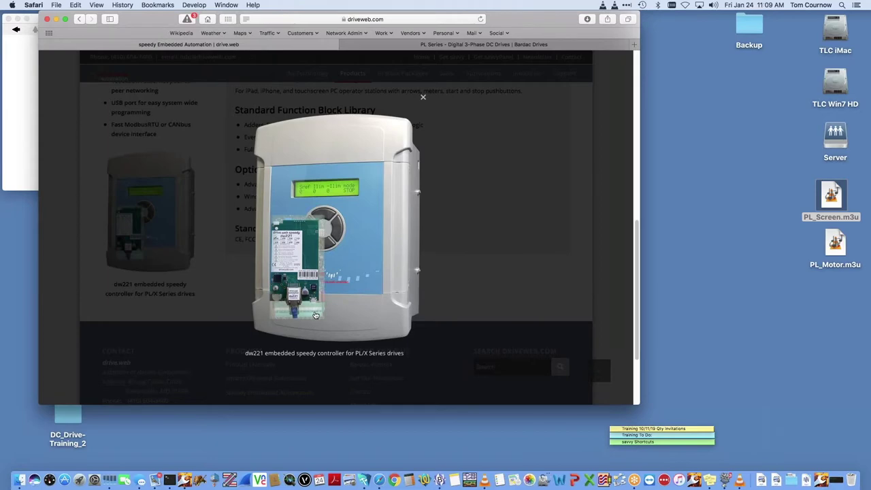
pyautogui.click(423, 97)
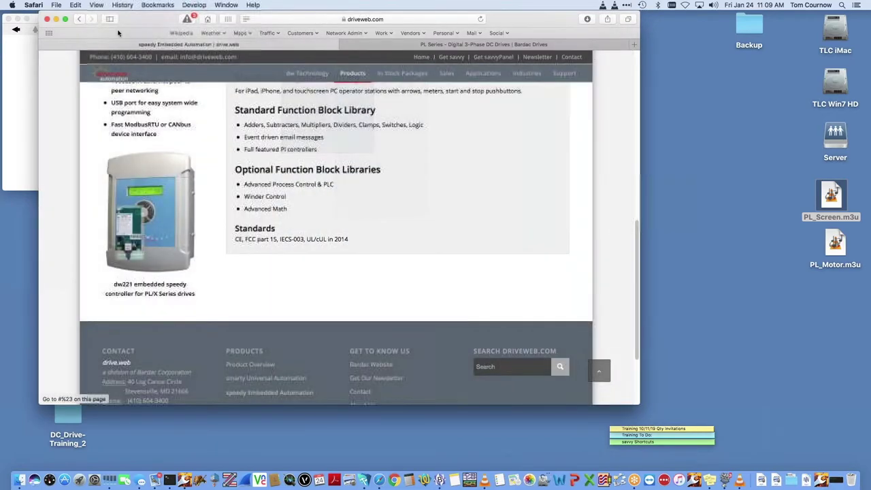
# Step: Minimize the browser window and inspect the network addresses of the Training PLX and Control devices in the Device Directory
pyautogui.click(56, 18)
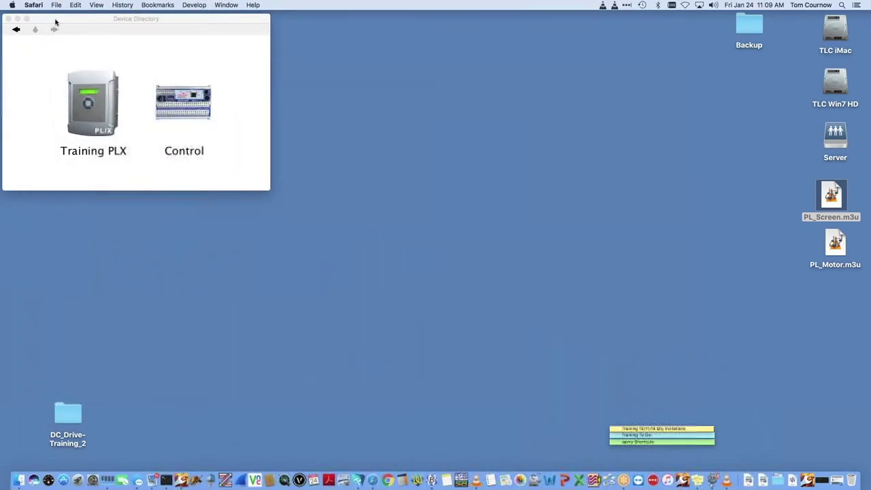
pyautogui.moveTo(82, 24)
pyautogui.mouseDown()
pyautogui.moveTo(99, 37)
pyautogui.moveTo(90, 28)
pyautogui.mouseUp()
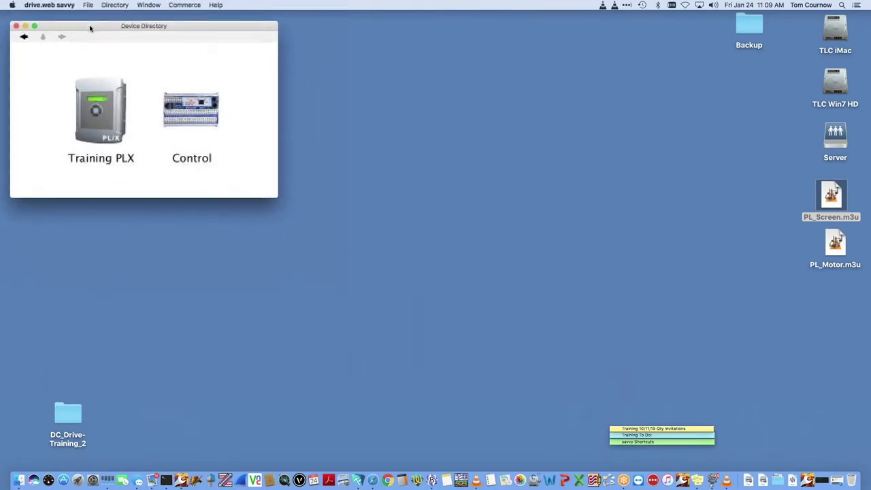
pyautogui.moveTo(106, 95)
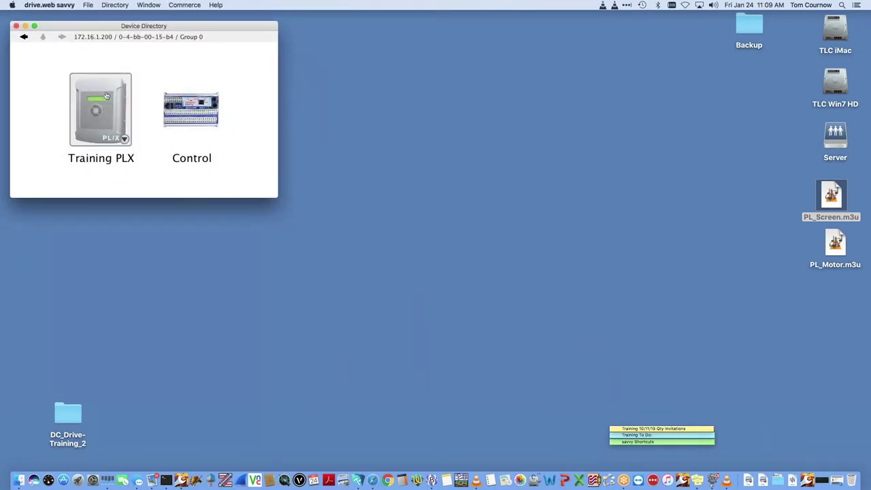
pyautogui.moveTo(182, 111)
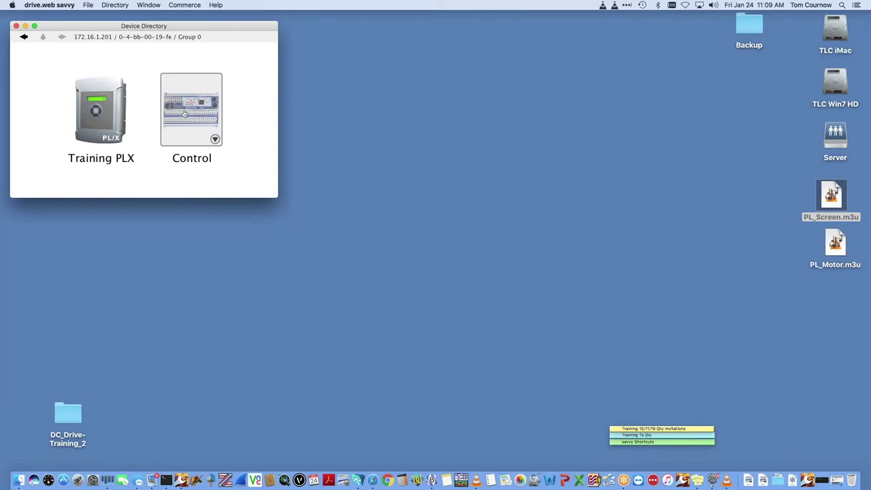
# Step: Capture a screenshot of the area spanning the menu bar status icons and the desktop drive icons
pyautogui.press('Left')
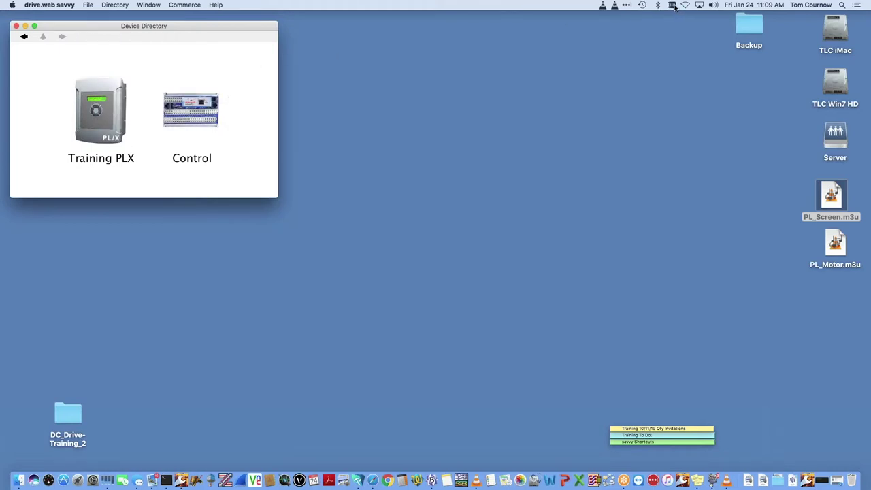
pyautogui.moveTo(669, 9); pyautogui.dragTo(858, 171)
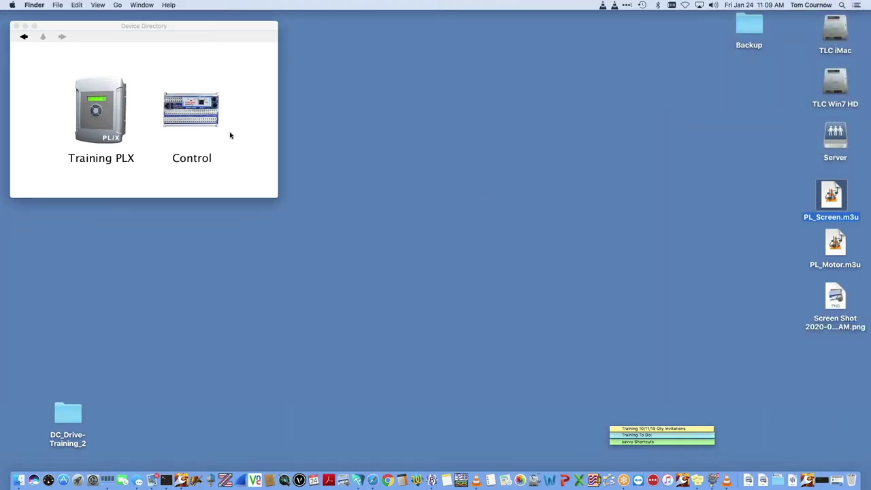
# Step: Open the Presentation folder inside the DC_Drive-Training_2 folder on the desktop
pyautogui.click(68, 416)
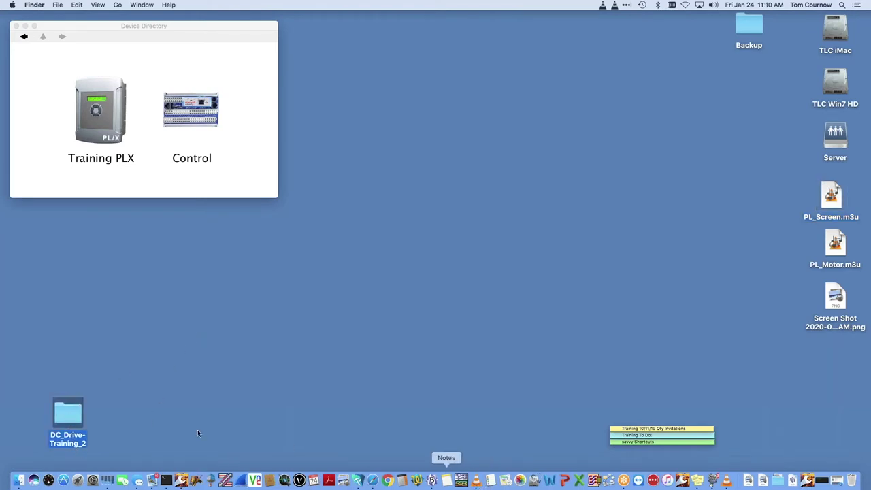
pyautogui.doubleClick(69, 412)
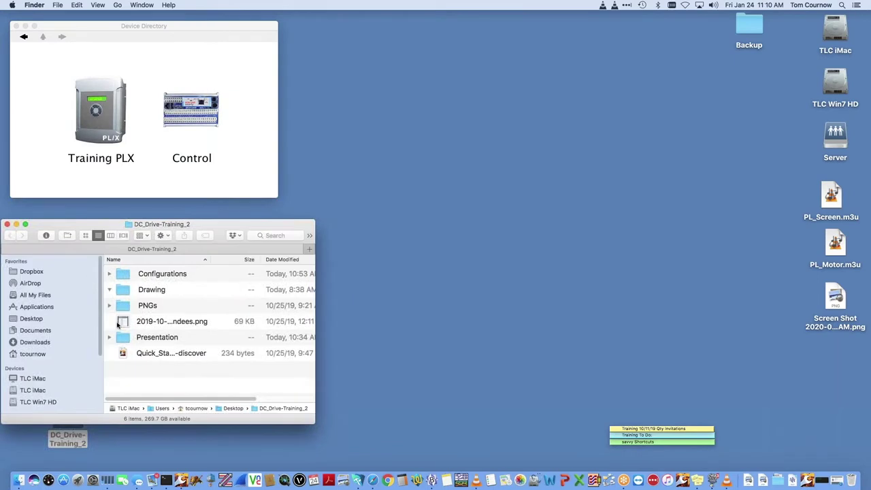
pyautogui.click(124, 337)
pyautogui.doubleClick(125, 337)
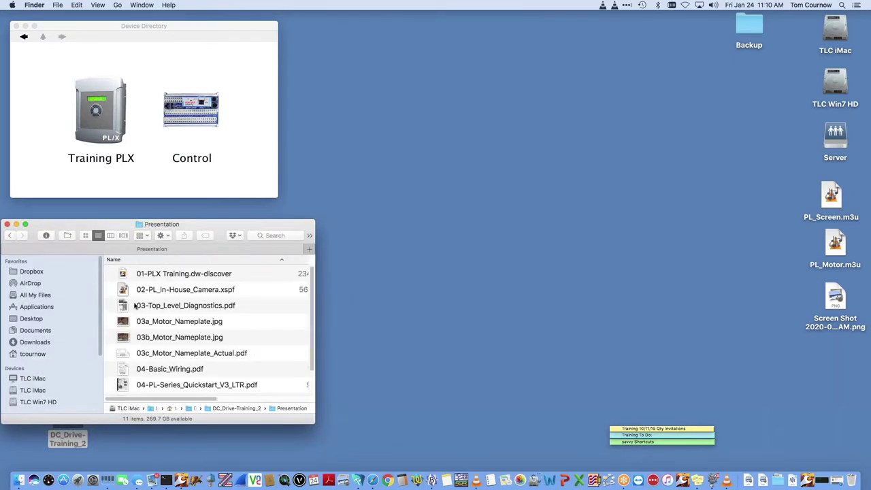
# Step: Play 02-PL_In-House_Camera.xspf in VLC and move the video window clear of the folder and Device Directory windows
pyautogui.moveTo(124, 291); pyautogui.dragTo(479, 477)
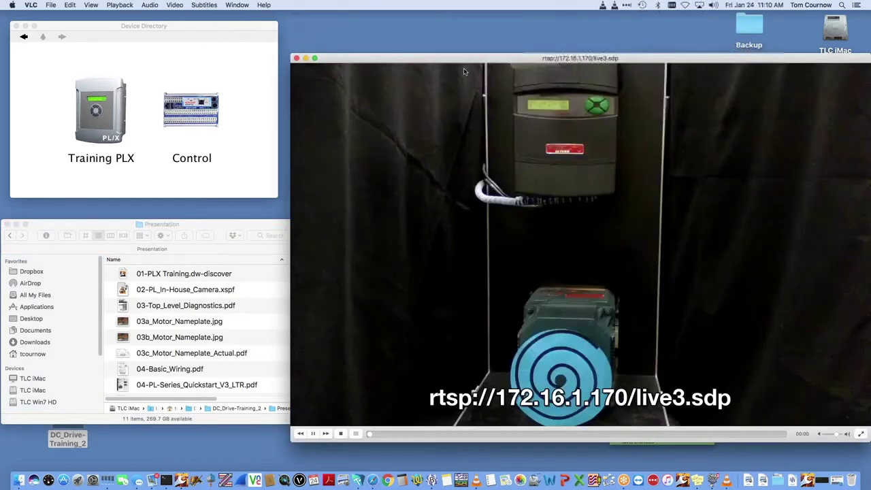
pyautogui.moveTo(463, 58); pyautogui.dragTo(578, 49)
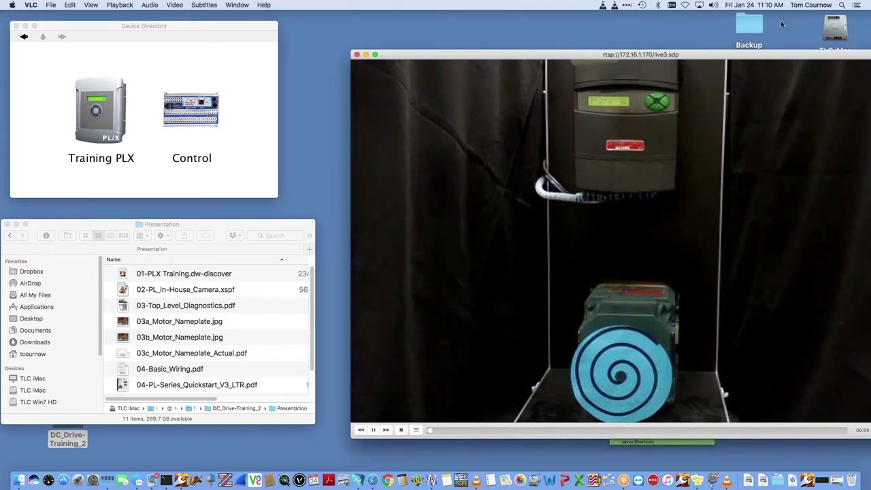
pyautogui.moveTo(577, 57); pyautogui.dragTo(725, 57)
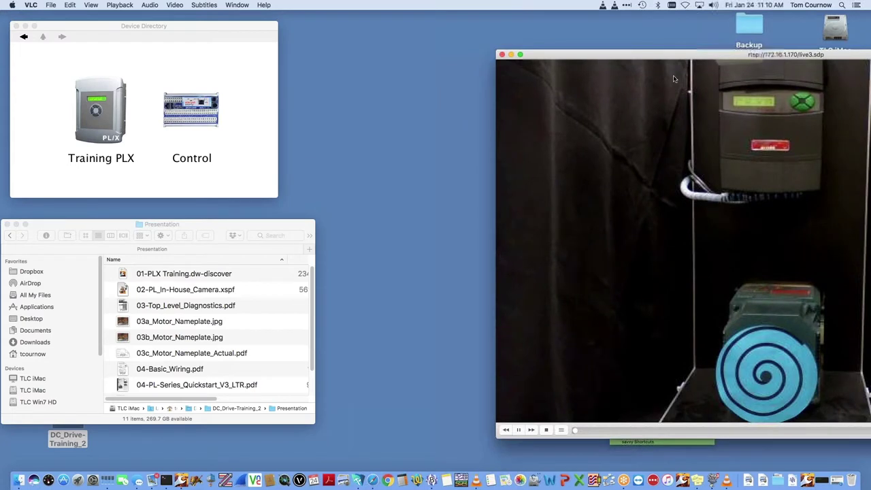
pyautogui.moveTo(664, 58); pyautogui.dragTo(650, 59)
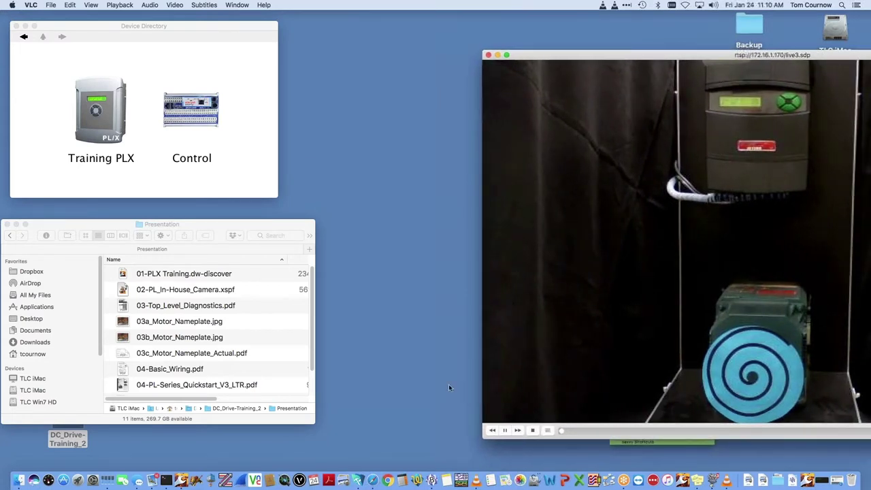
# Step: Launch a second VLC instance from Terminal by rerunning the command open -n -a vlc
pyautogui.click(792, 479)
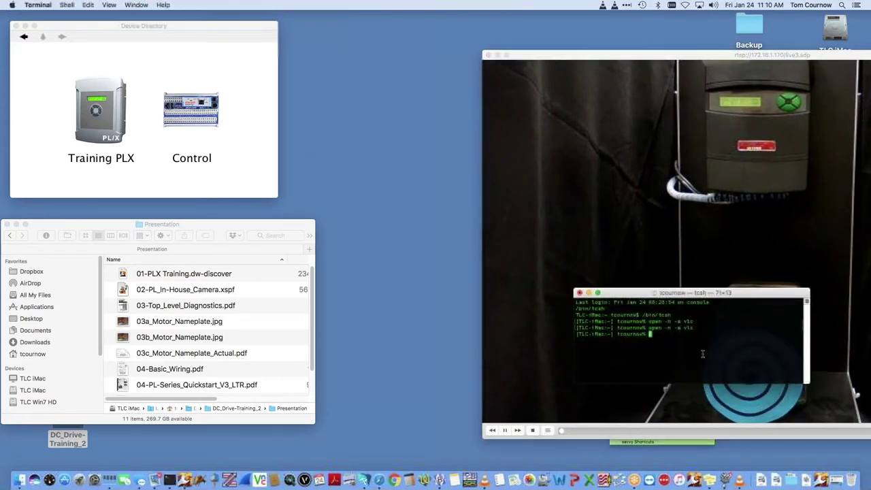
pyautogui.press('Up')
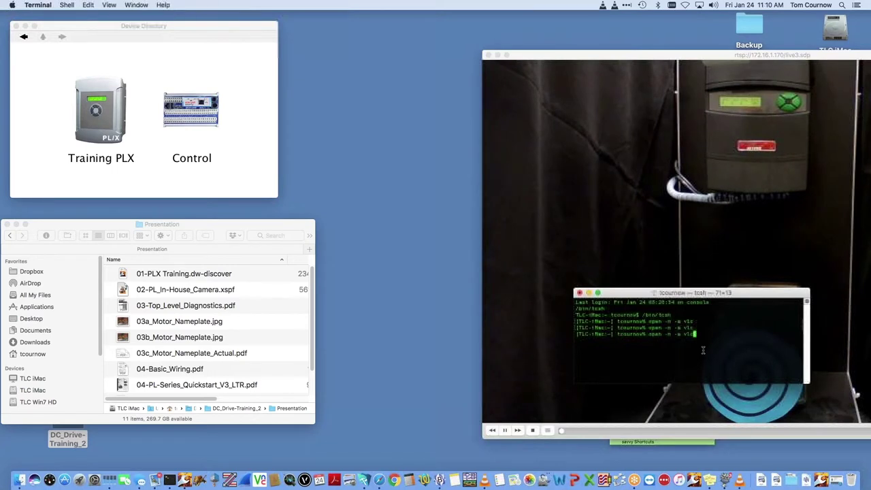
pyautogui.press('Return')
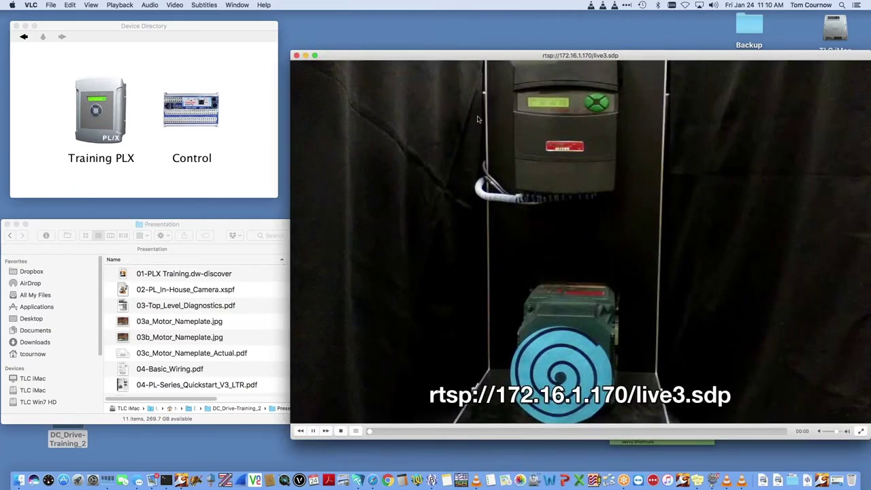
# Step: Separate the overlapping VLC windows, moving the empty player over the Device Directory and shrinking it so the camera video is unobstructed
pyautogui.moveTo(441, 53); pyautogui.dragTo(501, 82)
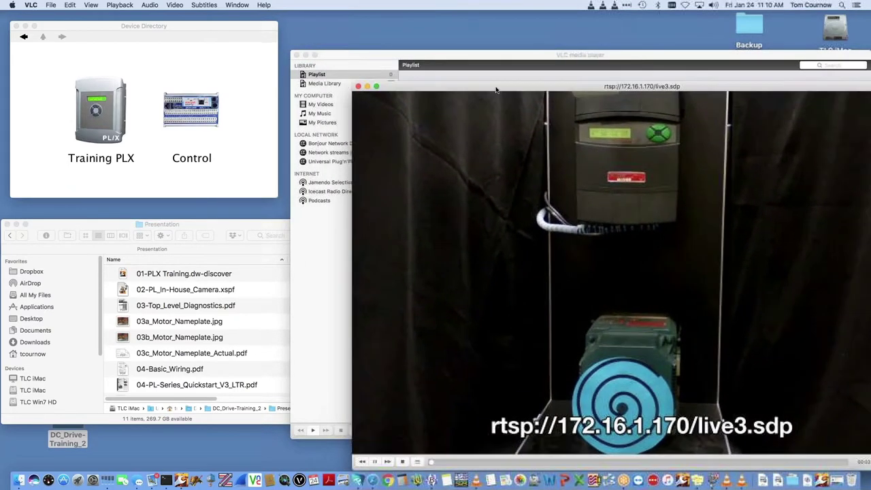
pyautogui.click(445, 109)
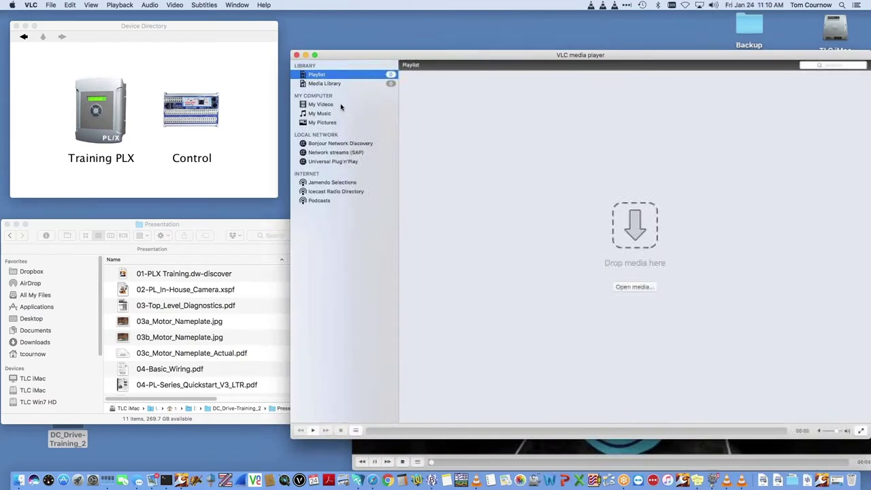
pyautogui.moveTo(367, 57); pyautogui.dragTo(139, 38)
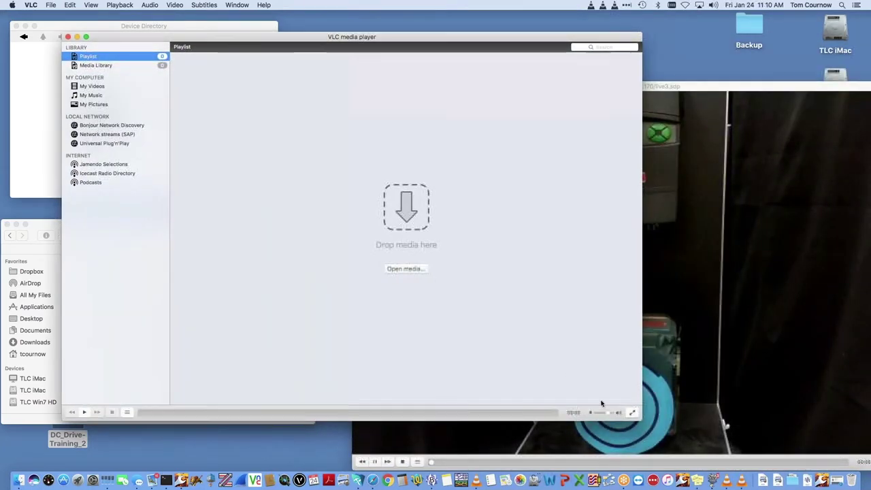
pyautogui.moveTo(633, 412); pyautogui.dragTo(422, 181)
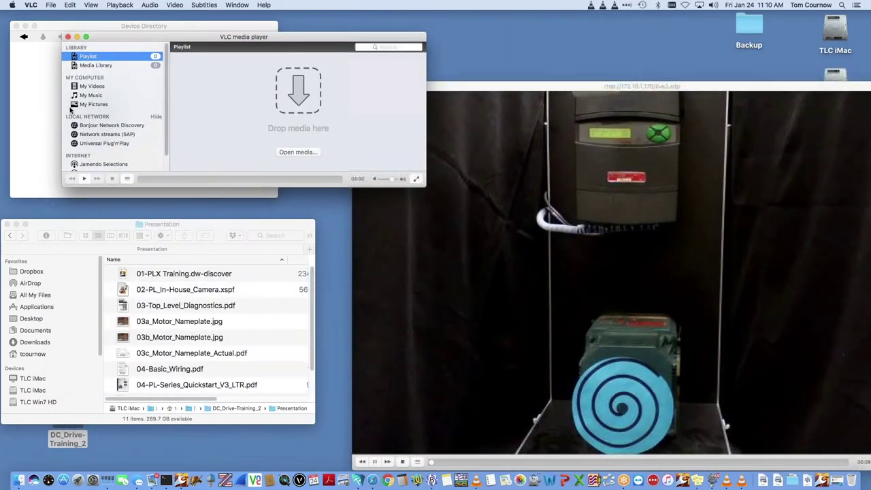
# Step: Hide the empty VLC player's playlist view and show it again
pyautogui.click(234, 5)
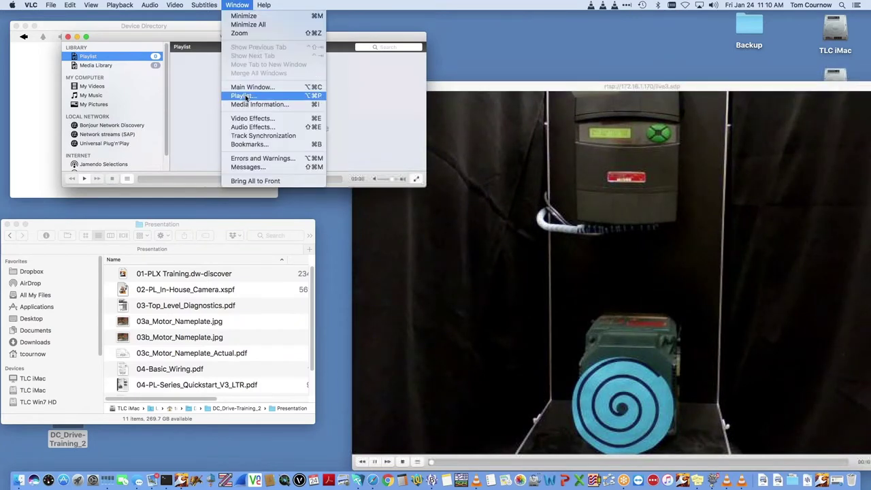
pyautogui.click(245, 98)
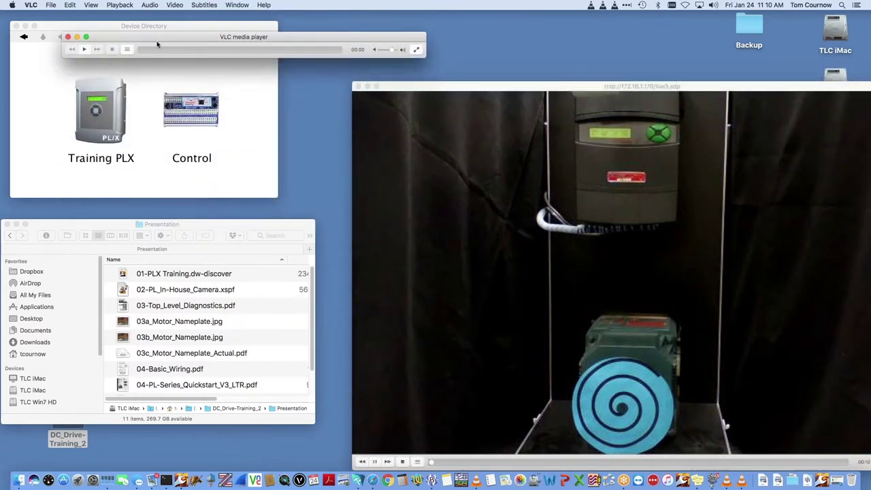
pyautogui.click(237, 5)
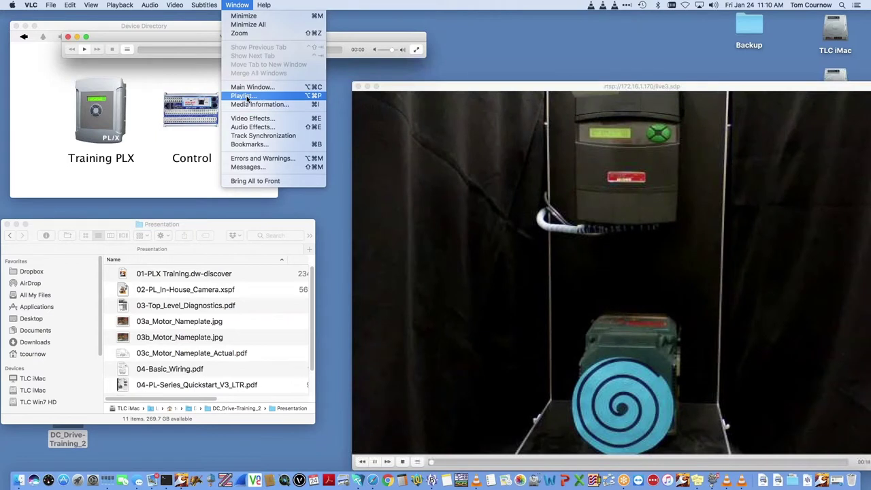
pyautogui.click(244, 96)
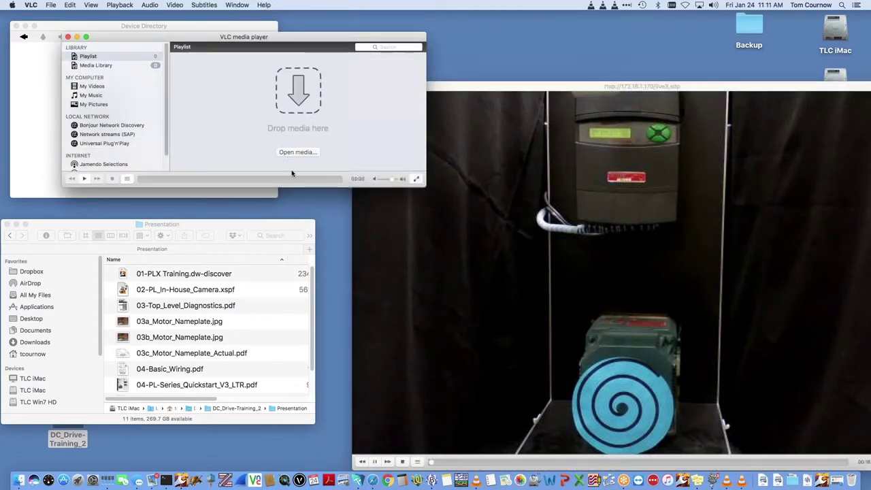
# Step: Open the network stream rtsp://172.16.1.171/live3.sdp in the empty VLC player
pyautogui.click(31, 5)
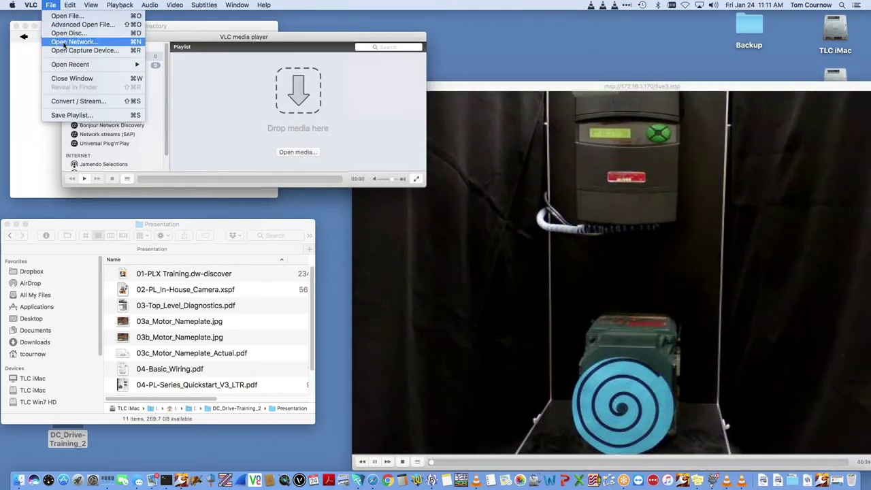
pyautogui.click(64, 42)
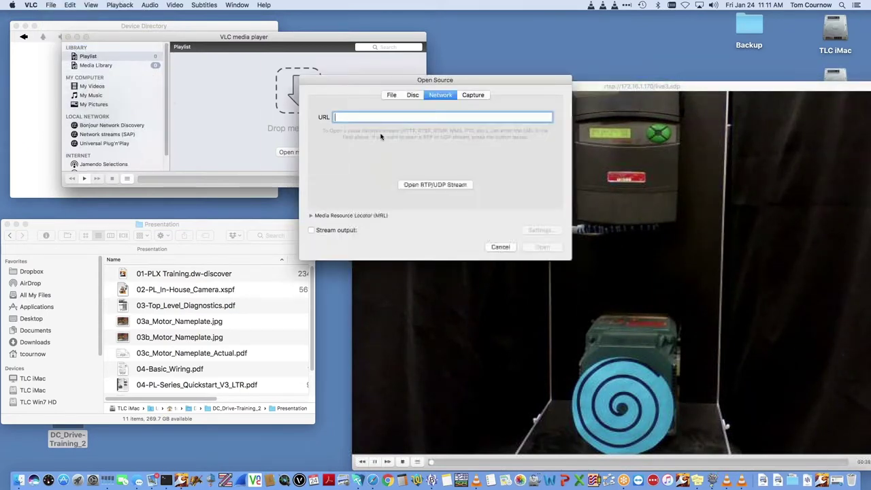
pyautogui.write('rtsp')
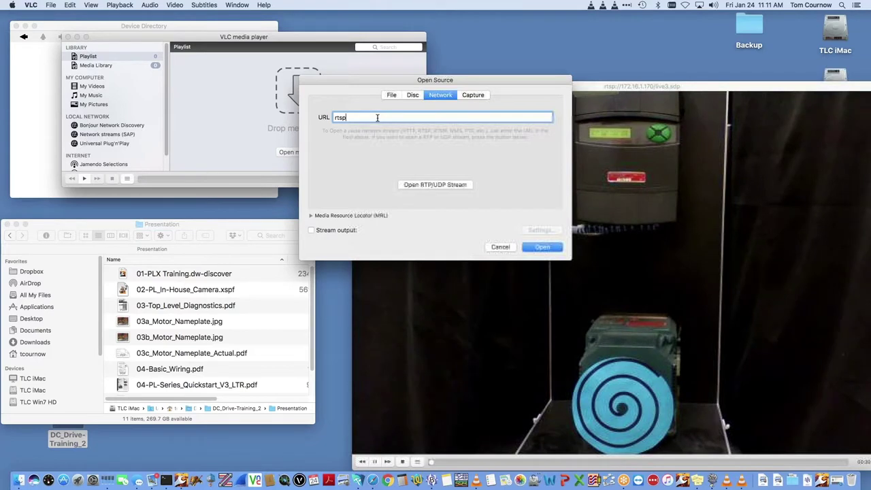
pyautogui.write('://172.16.1.170/')
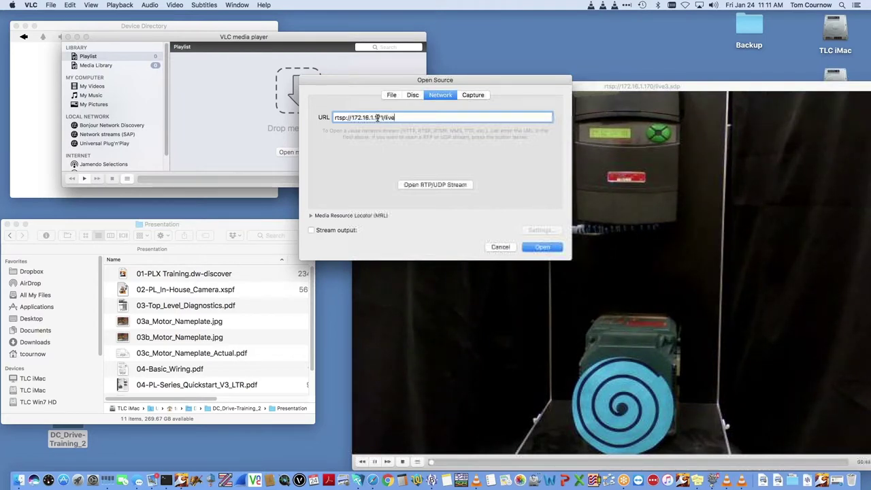
pyautogui.write('live3.sdp')
pyautogui.press('Return')
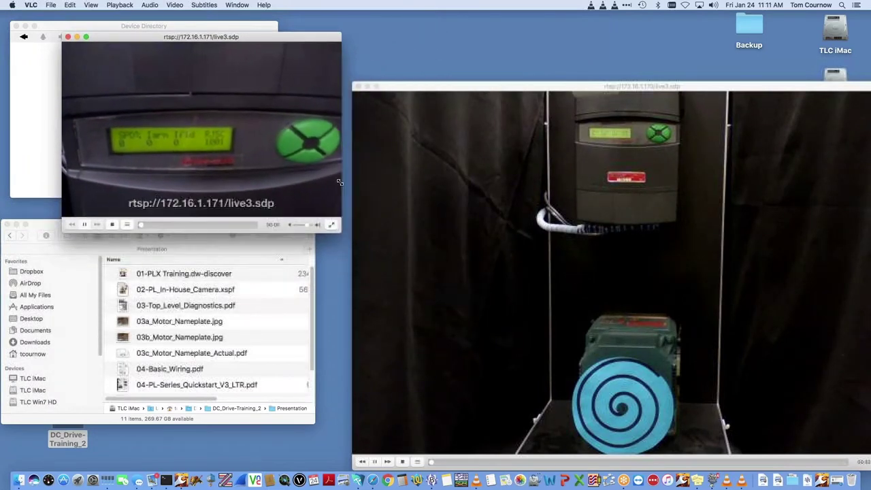
# Step: Move the keypad close-up video off the Device Directory, shift the drive-and-motor video further right, and keep the close-up in front
pyautogui.moveTo(319, 38); pyautogui.dragTo(796, 21)
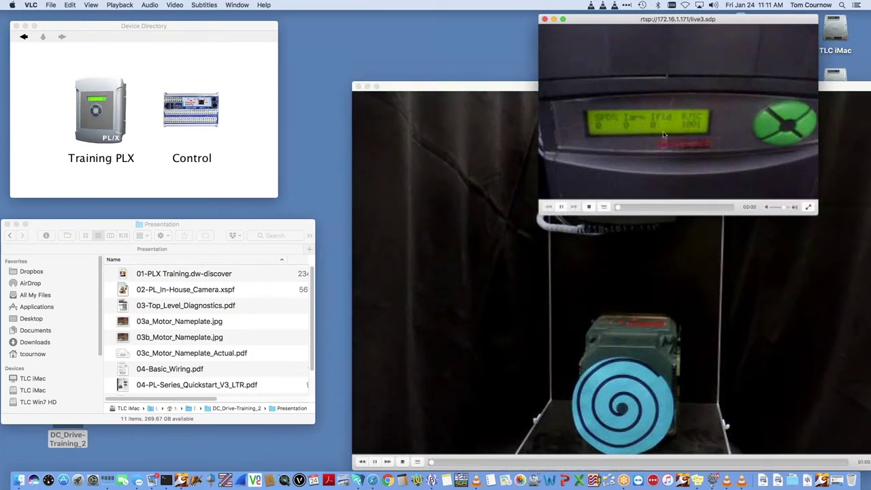
pyautogui.click(511, 87)
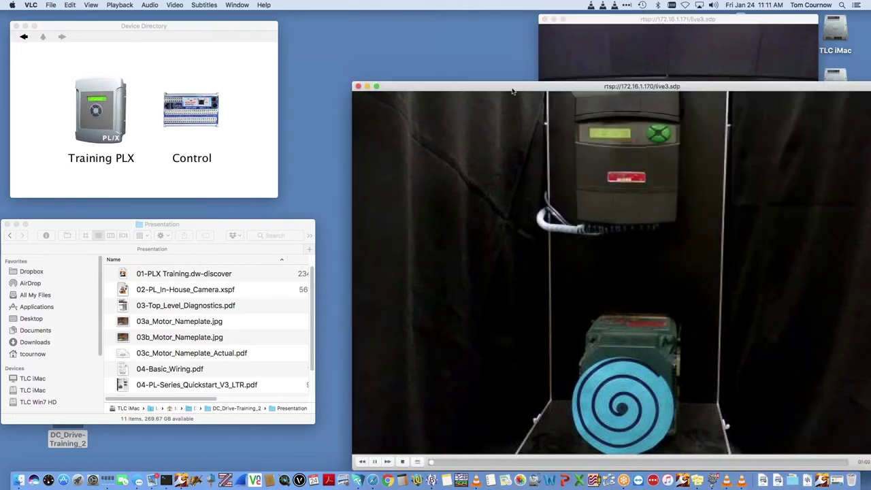
pyautogui.moveTo(511, 88); pyautogui.dragTo(650, 91)
pyautogui.click(658, 32)
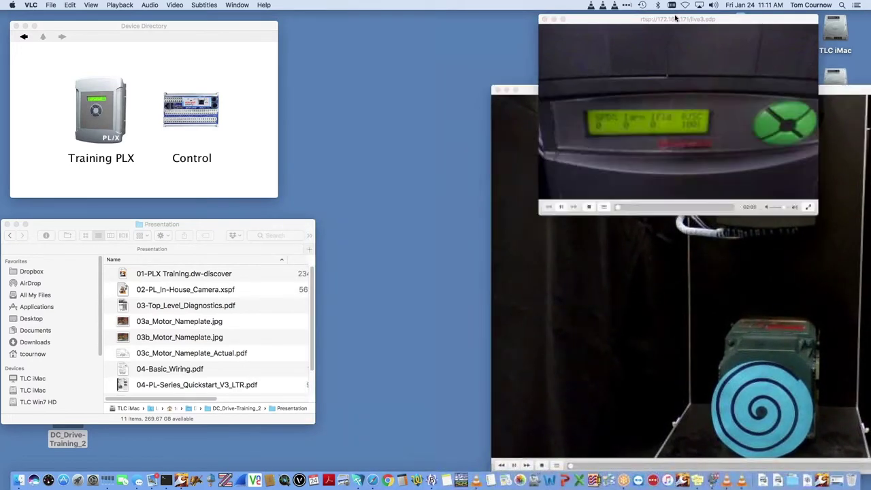
pyautogui.moveTo(604, 19); pyautogui.dragTo(603, 17)
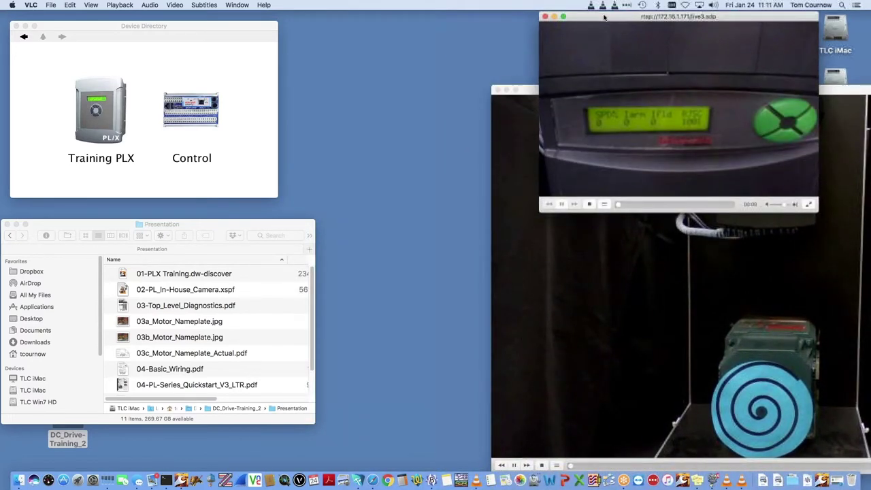
# Step: Move the Presentation folder window slightly lower and widen the Device Directory window
pyautogui.moveTo(187, 226); pyautogui.dragTo(185, 240)
pyautogui.click(129, 111)
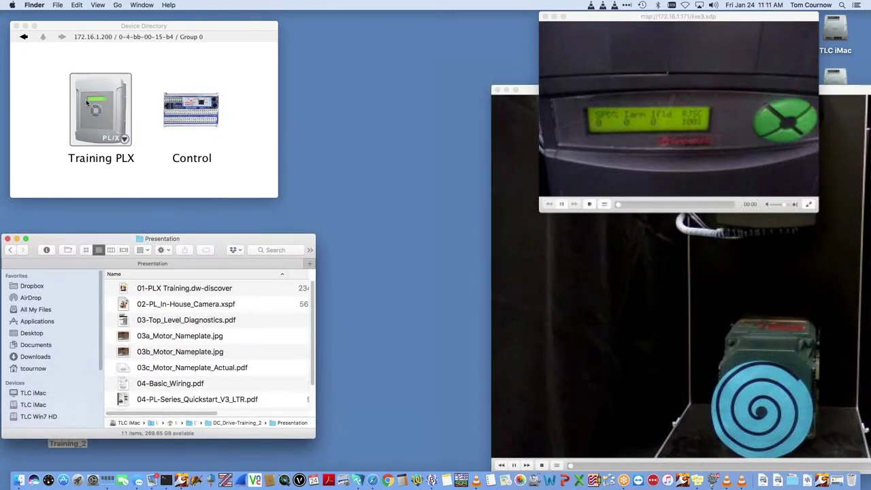
pyautogui.click(138, 117)
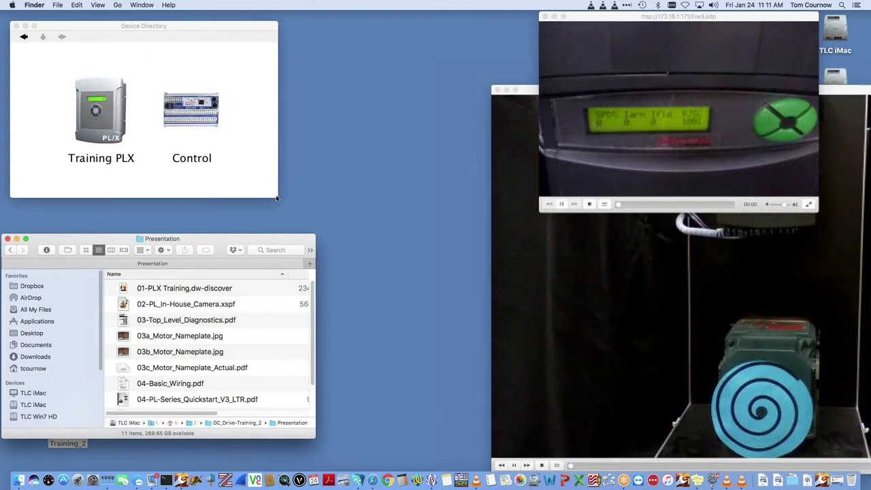
pyautogui.moveTo(277, 198); pyautogui.dragTo(339, 201)
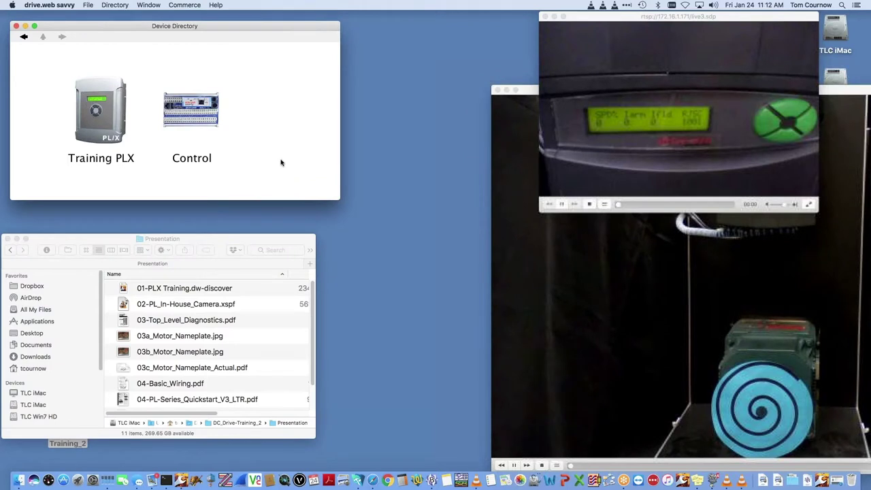
pyautogui.click(211, 120)
pyautogui.click(245, 87)
pyautogui.click(194, 82)
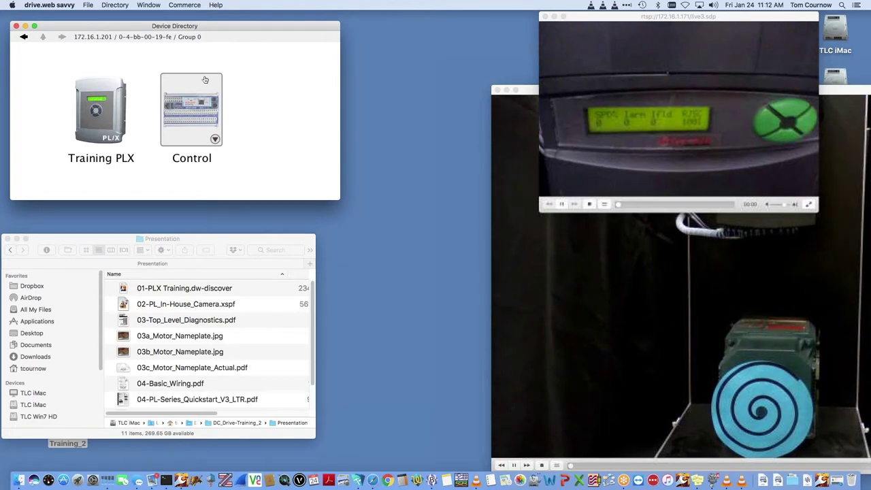
pyautogui.click(235, 181)
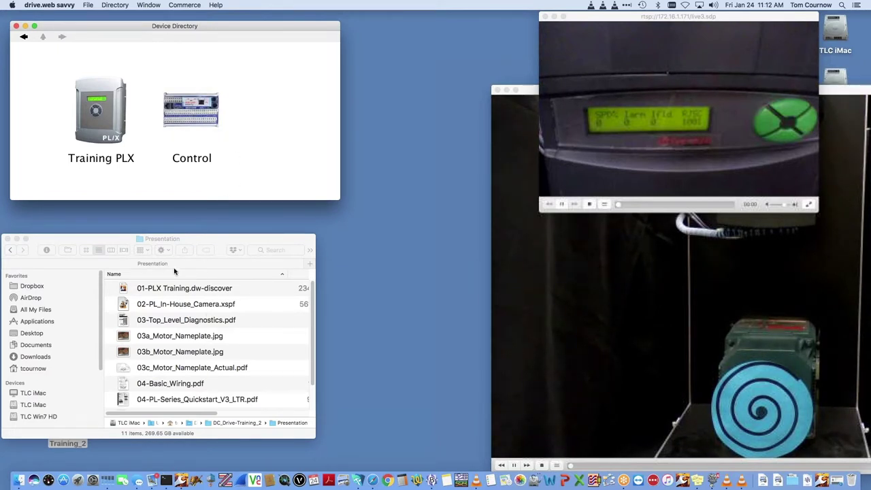
# Step: Open 03a_Motor_Nameplate.jpg from the Presentation folder and size and place its window beside the folder and Device Directory windows
pyautogui.doubleClick(197, 339)
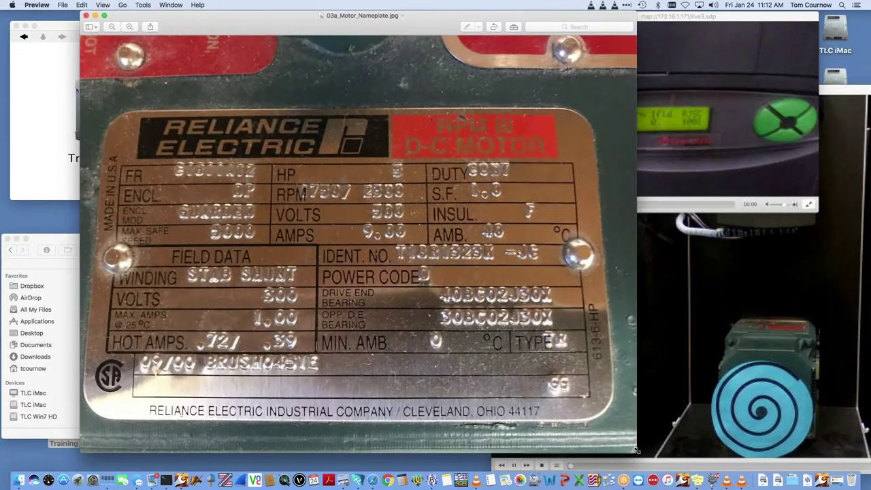
pyautogui.moveTo(636, 451); pyautogui.dragTo(456, 251)
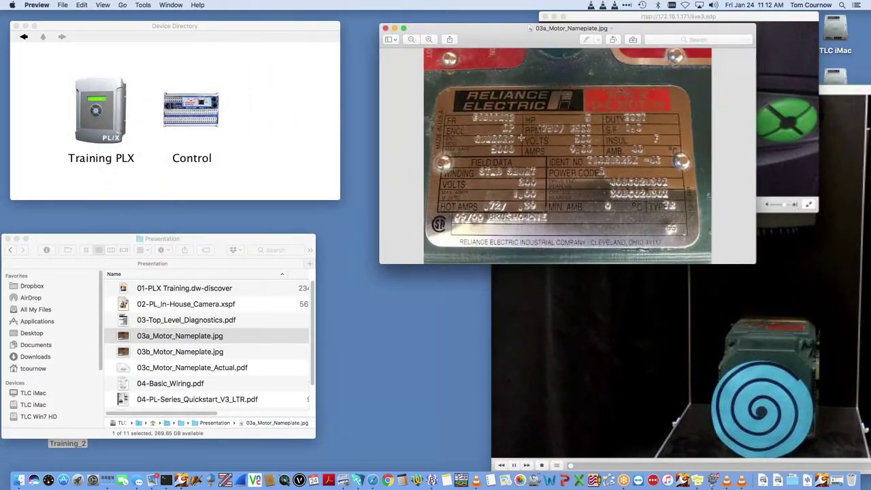
pyautogui.moveTo(753, 264); pyautogui.dragTo(862, 444)
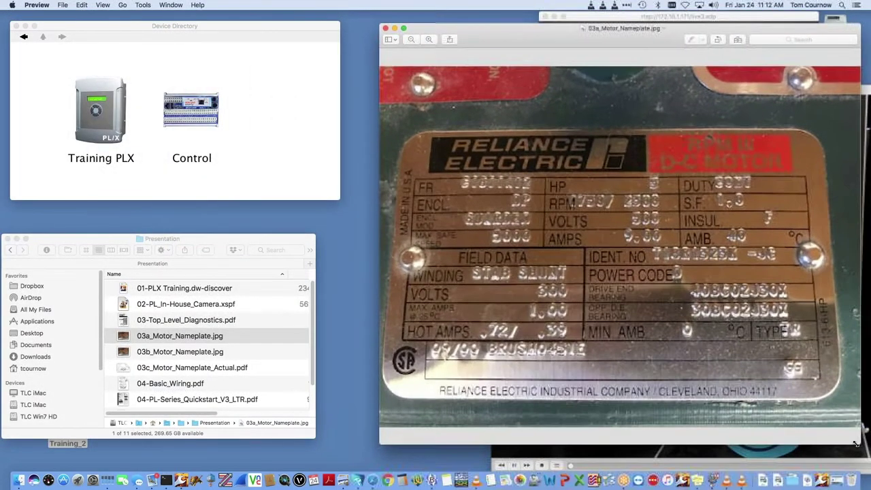
# Step: Open 03b_Motor_Nameplate.jpg from the Presentation folder and shrink its window slightly
pyautogui.click(167, 352)
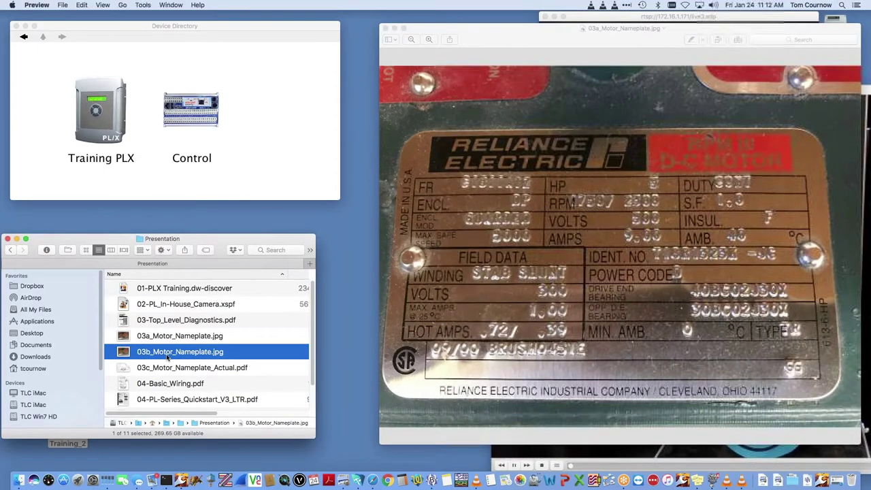
pyautogui.doubleClick(167, 352)
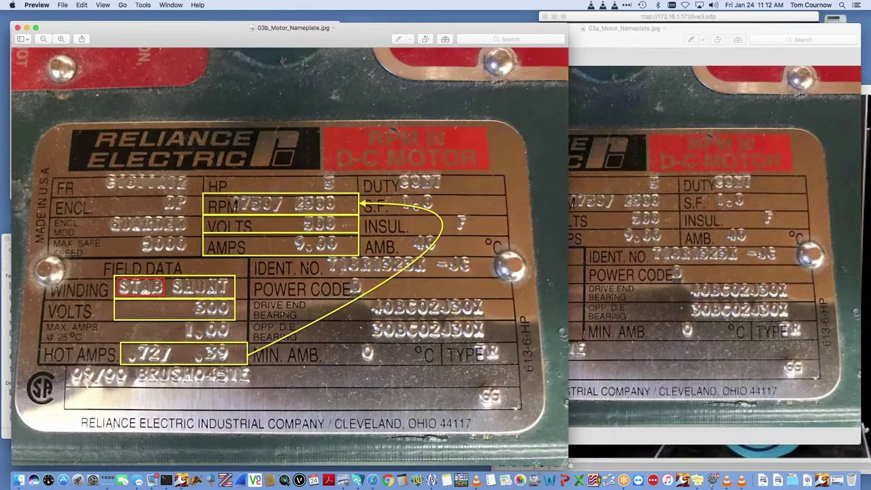
pyautogui.moveTo(568, 464); pyautogui.dragTo(524, 435)
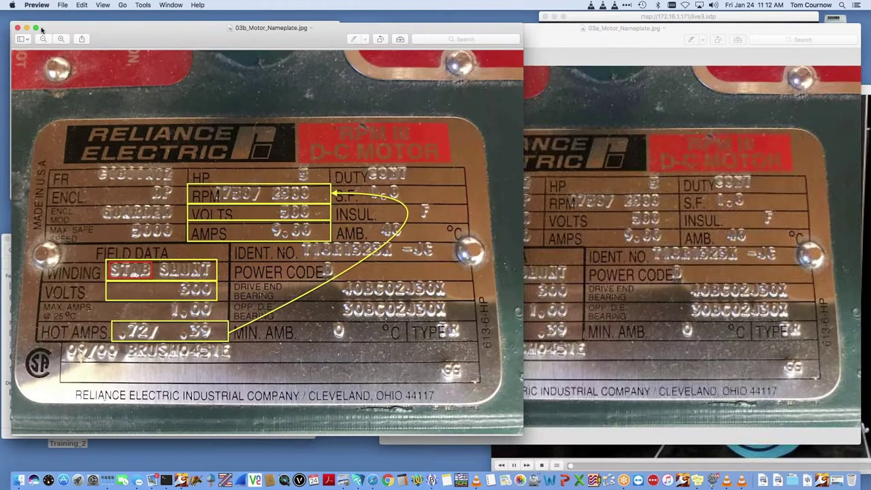
# Step: Enlarge the 03b nameplate image around the boxed RPM, volts and amps ratings and shift its window slightly
pyautogui.click(62, 39)
pyautogui.click(61, 39)
pyautogui.click(61, 39)
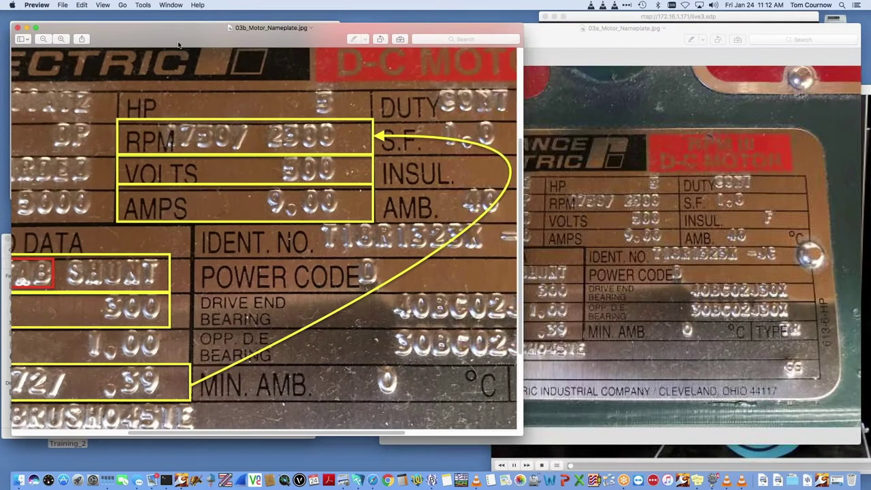
pyautogui.moveTo(178, 45); pyautogui.dragTo(197, 33)
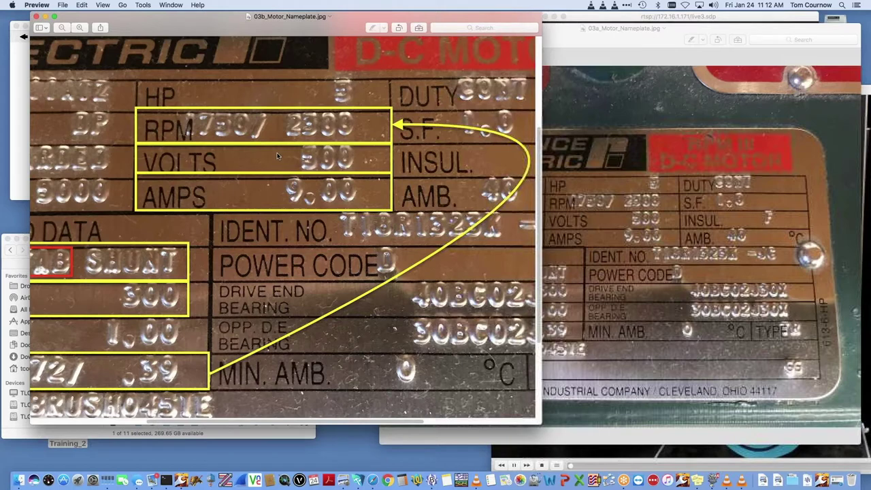
# Step: Draw yellow arrows pointing at the nameplate's VOLTS and RPM ratings, and bring the boxed field data into view
pyautogui.moveTo(227, 155)
pyautogui.mouseDown()
pyautogui.moveTo(289, 158)
pyautogui.moveTo(278, 148)
pyautogui.moveTo(298, 161)
pyautogui.mouseUp()
pyautogui.moveTo(111, 119); pyautogui.dragTo(182, 126)
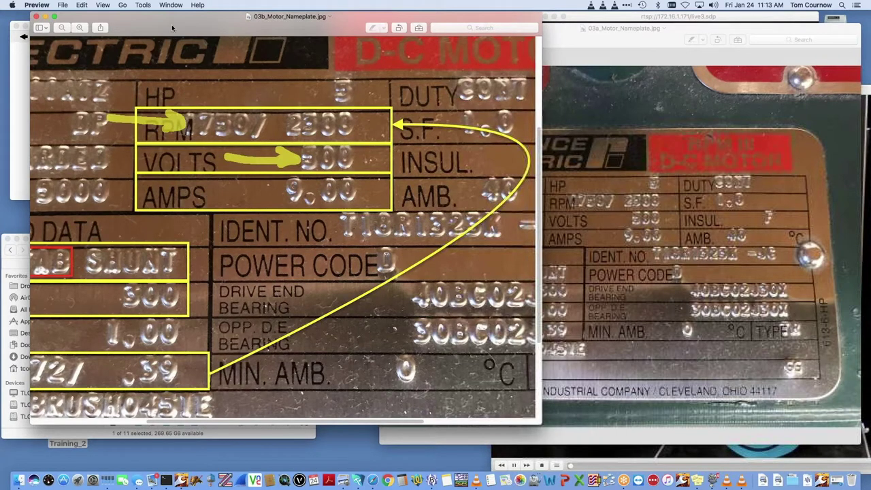
pyautogui.moveTo(173, 28); pyautogui.dragTo(218, 22)
pyautogui.moveTo(185, 420); pyautogui.dragTo(162, 422)
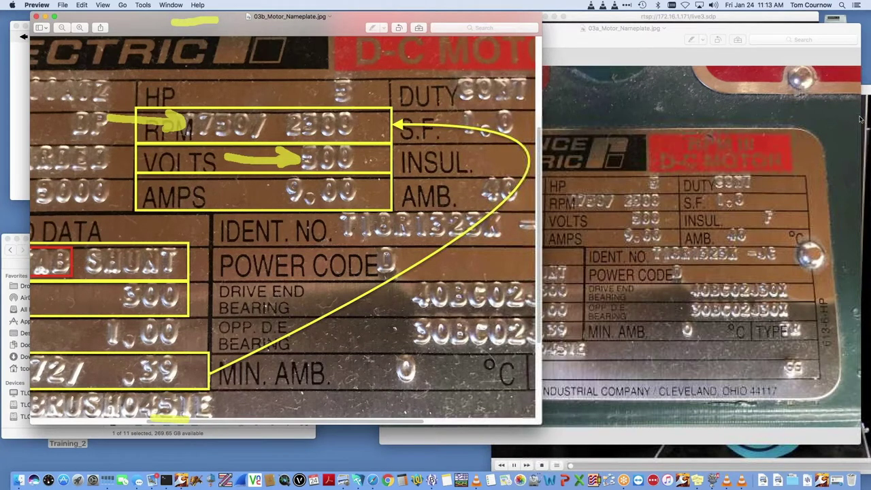
pyautogui.moveTo(206, 422); pyautogui.dragTo(125, 421)
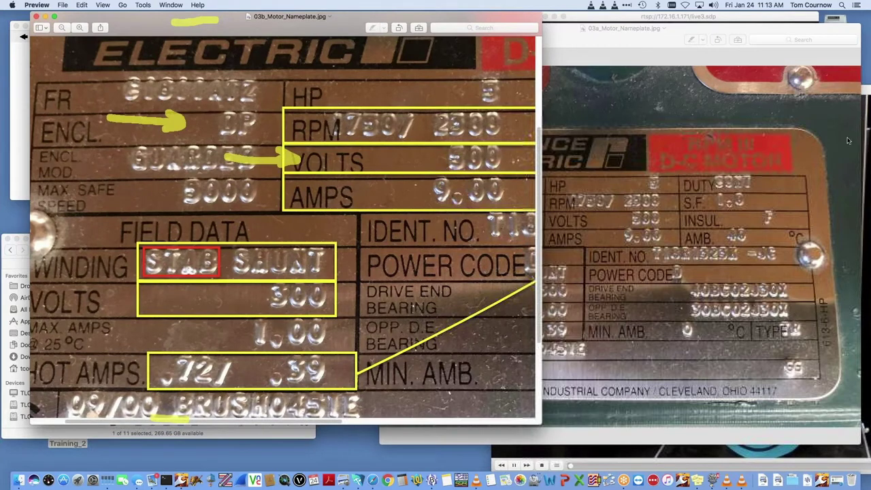